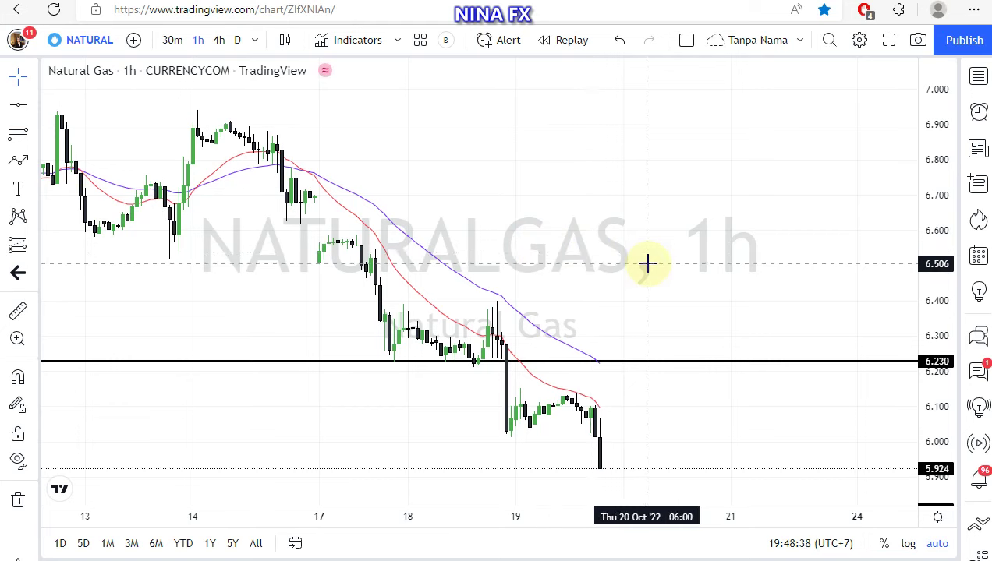
# - Pan the Natural Gas chart and stretch its price scale so the candles grow taller
pyautogui.moveTo(647, 263); pyautogui.dragTo(676, 265)
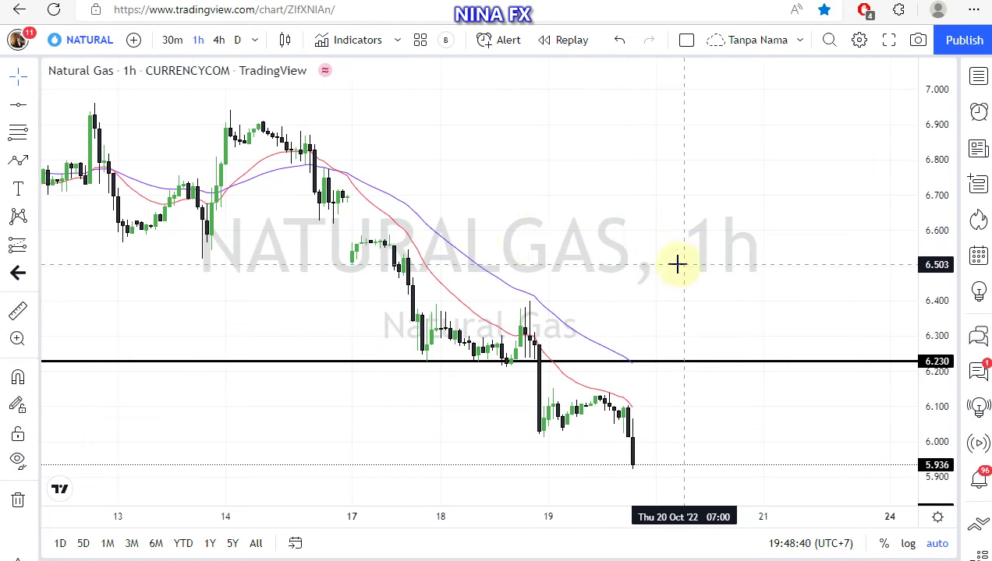
pyautogui.moveTo(932, 192); pyautogui.dragTo(939, 337)
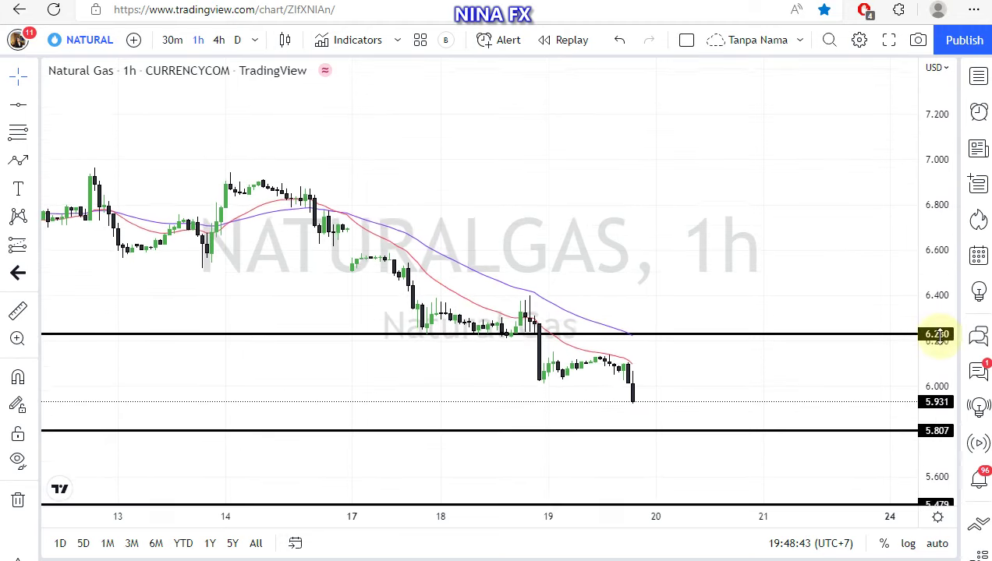
pyautogui.moveTo(939, 337); pyautogui.dragTo(932, 223)
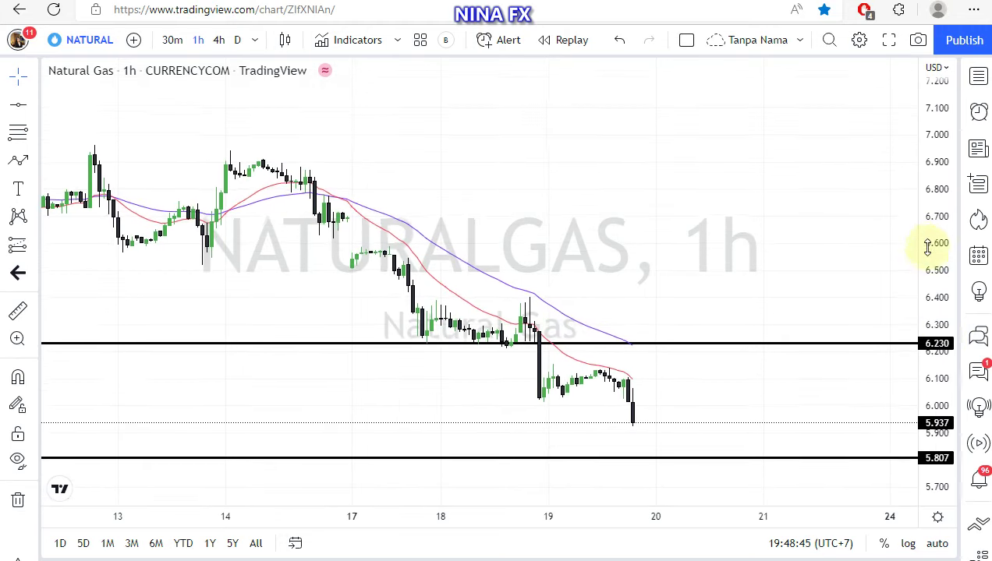
pyautogui.moveTo(909, 152); pyautogui.dragTo(904, 98)
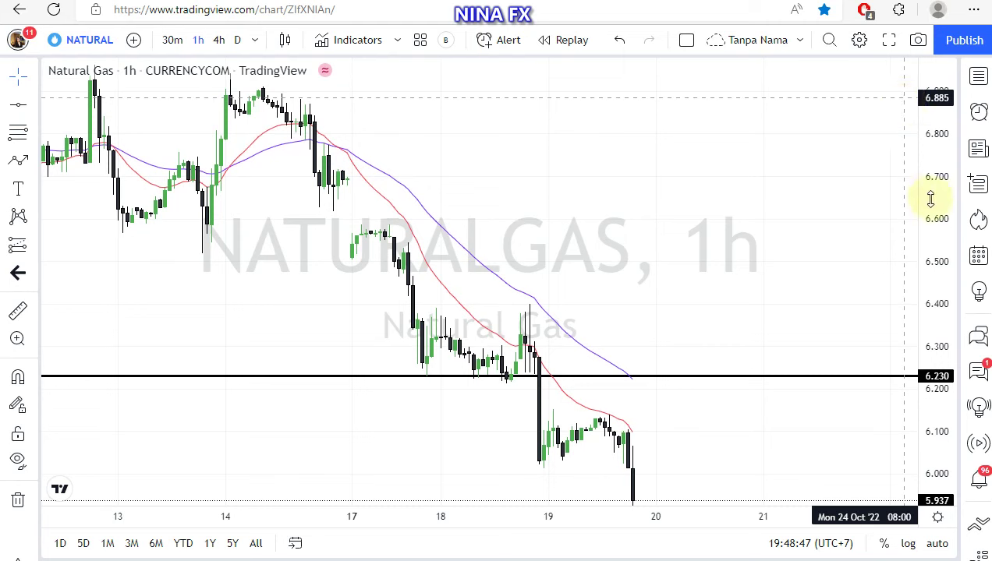
pyautogui.moveTo(936, 231); pyautogui.dragTo(932, 199)
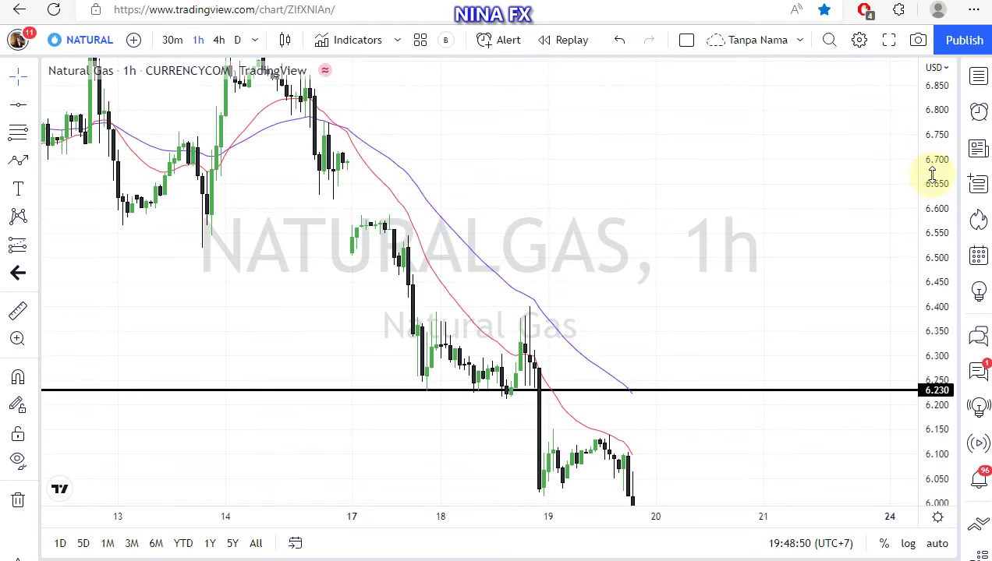
pyautogui.rightClick(648, 200)
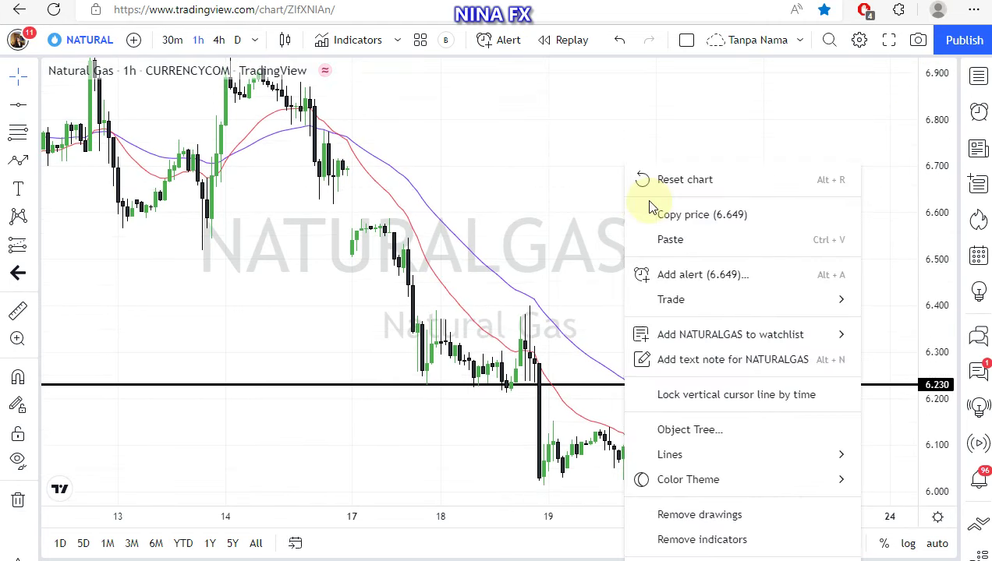
# - Reset the chart view, then compress the price scale to show all levels from 6.230 to 5.479
pyautogui.click(698, 180)
pyautogui.moveTo(764, 186); pyautogui.dragTo(511, 179)
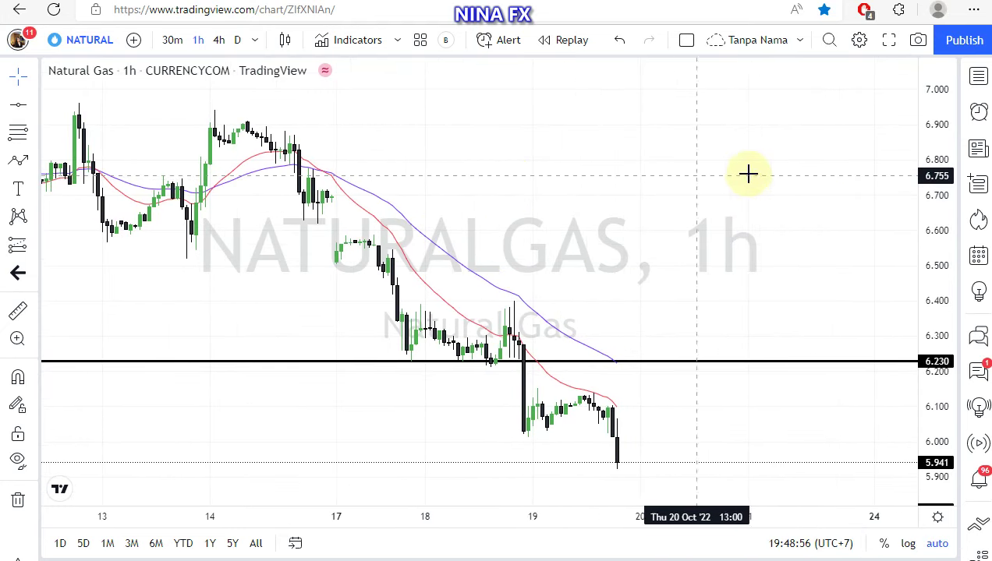
pyautogui.moveTo(937, 159); pyautogui.dragTo(940, 334)
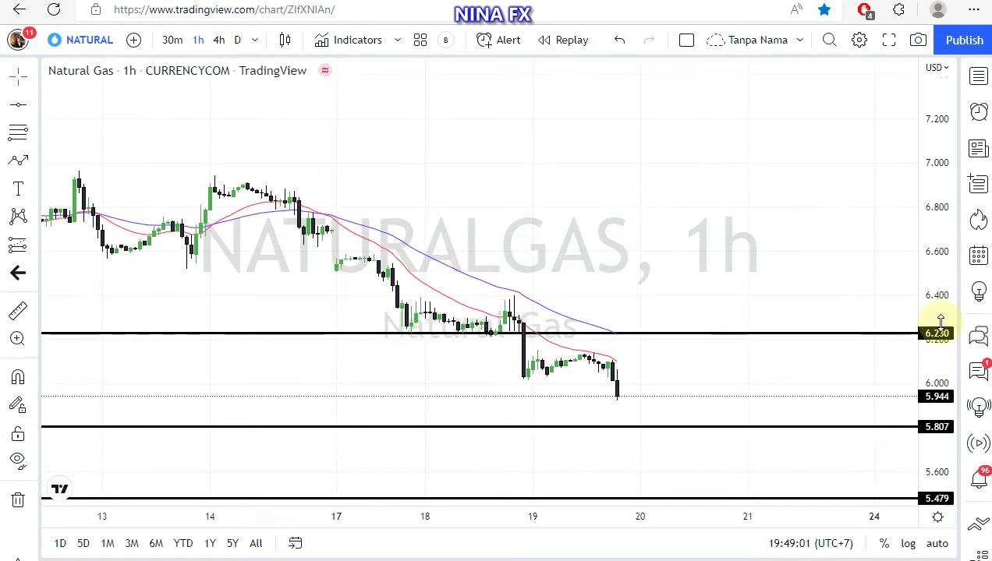
pyautogui.click(18, 159)
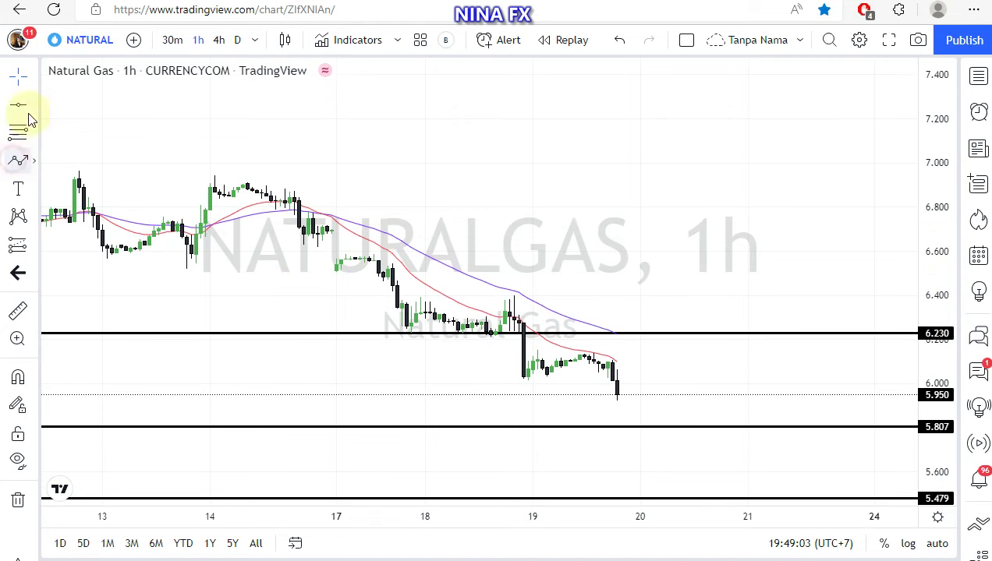
# - Draw a path from the last candle up to 6.230, ending in an arrow near 5.479
pyautogui.click(635, 392)
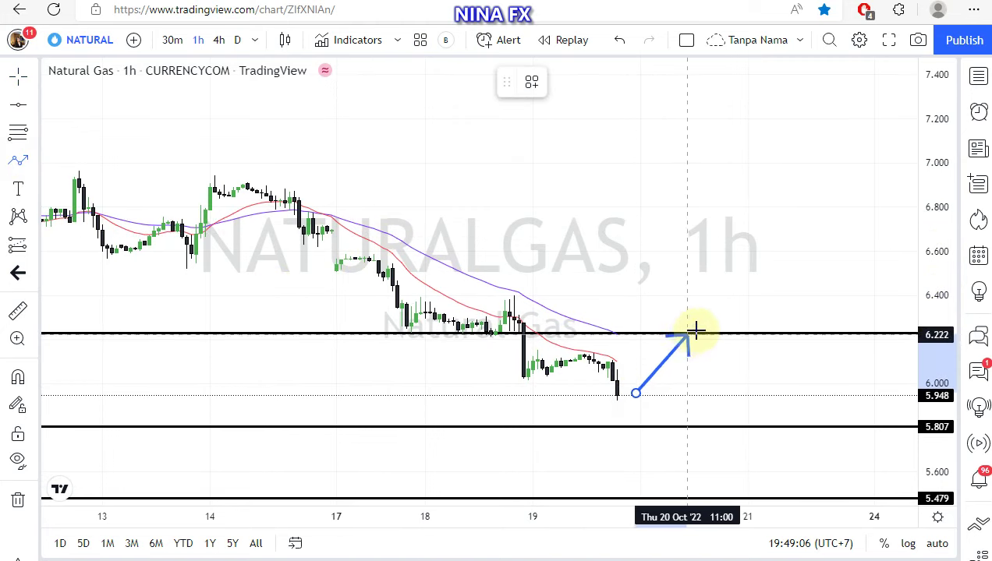
pyautogui.click(701, 327)
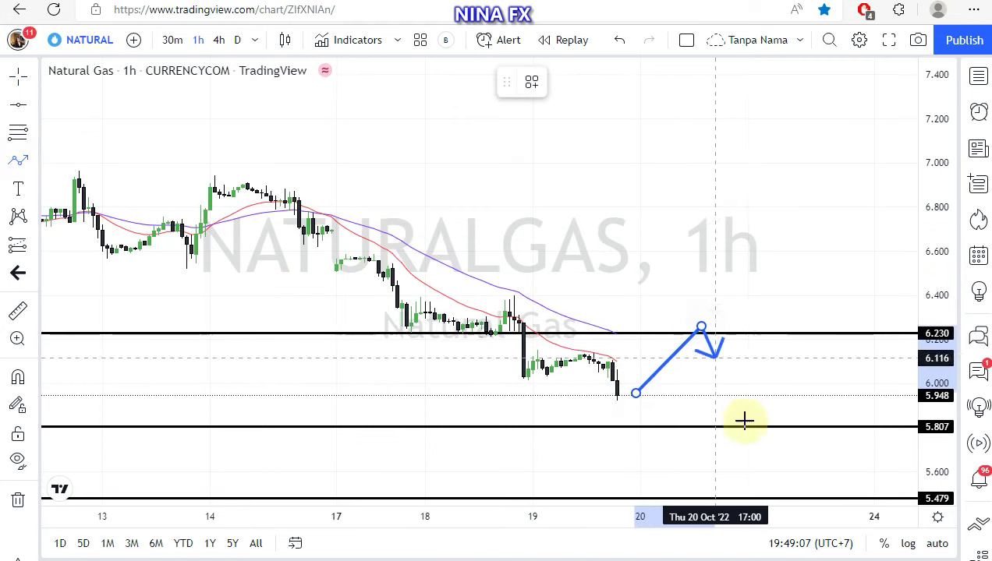
pyautogui.doubleClick(760, 491)
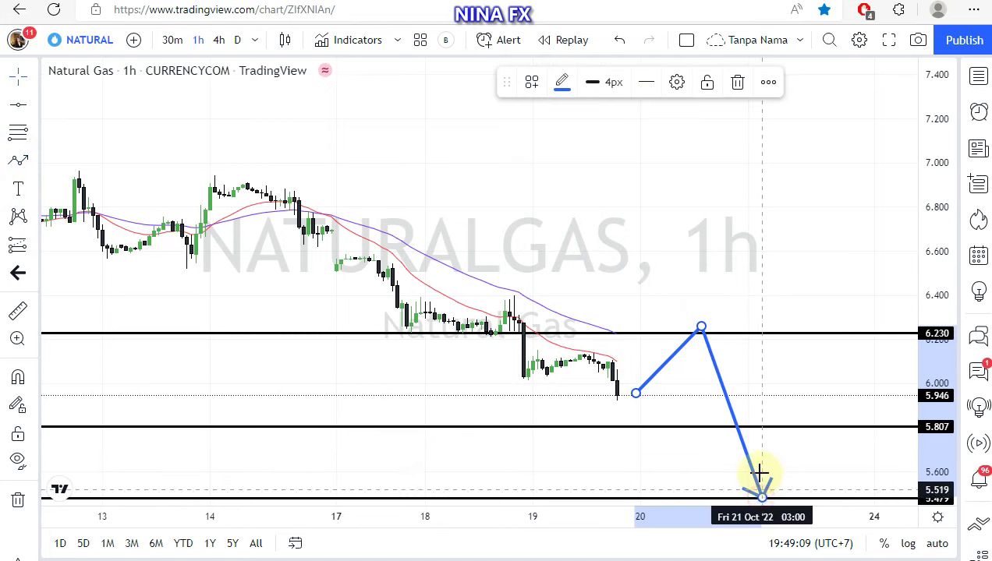
# - Add the text label 'GAS, Sell 6.200 Tp 5.400' and position it above the candles
pyautogui.click(18, 189)
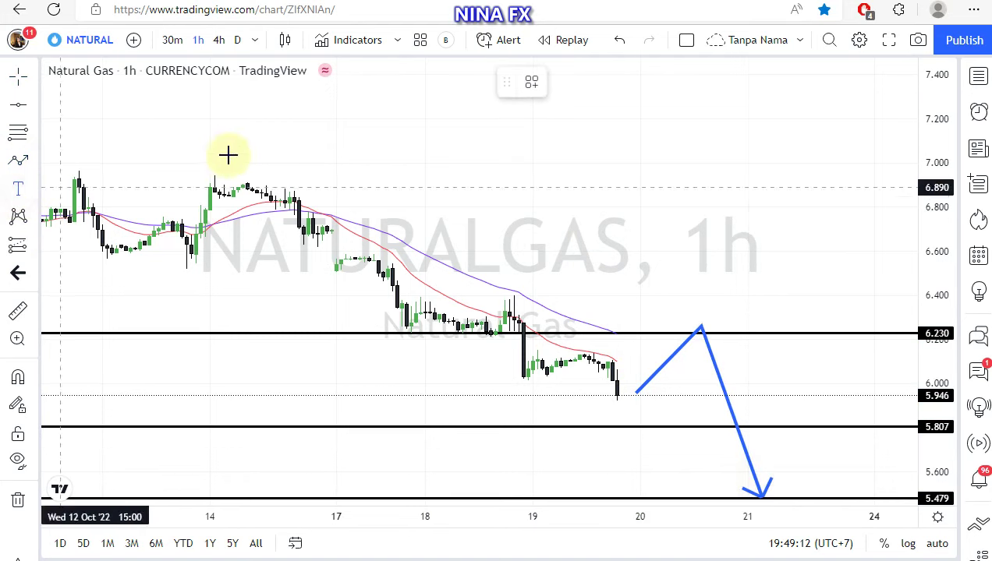
pyautogui.click(279, 121)
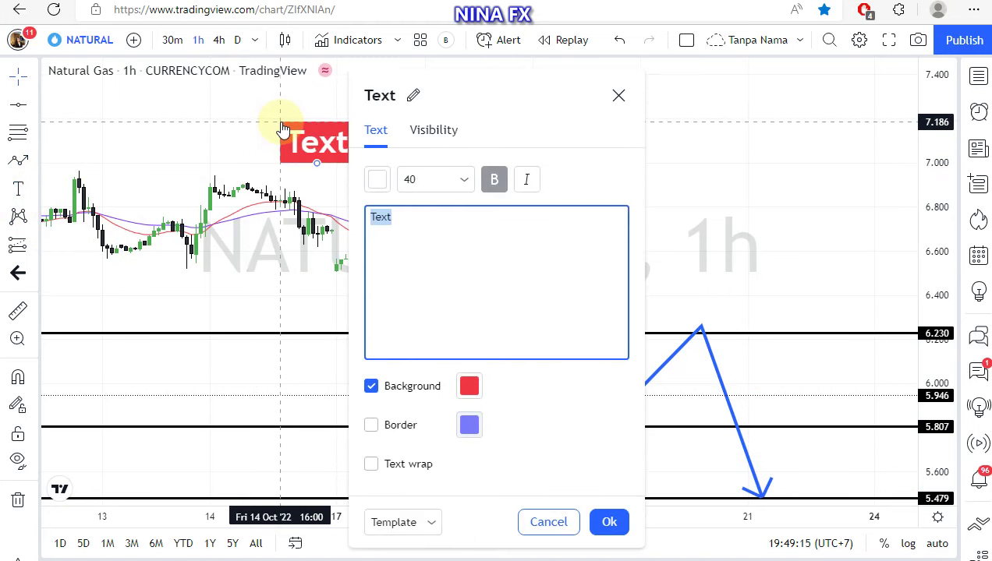
pyautogui.write('GAS, Sell 6.200 Tp')
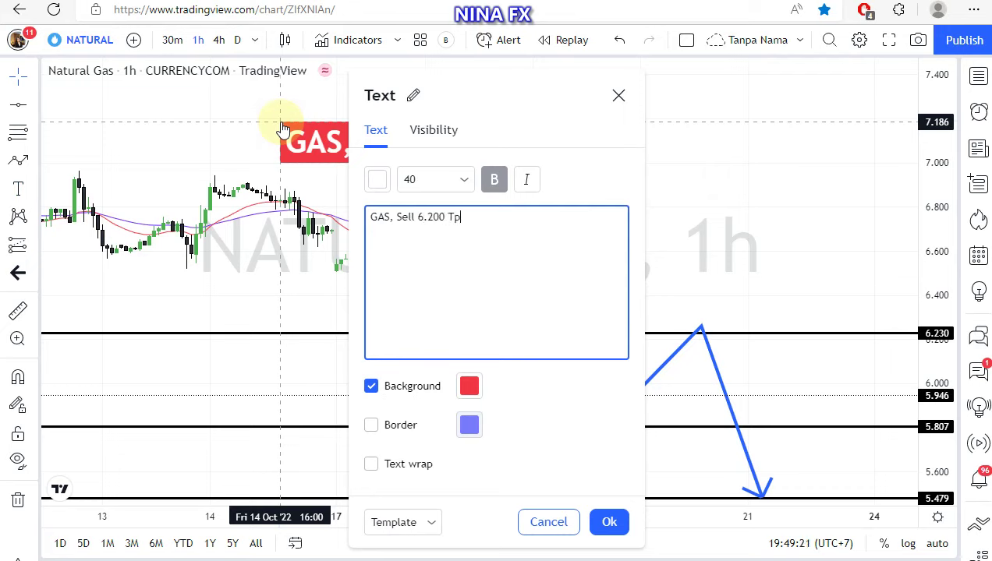
pyautogui.write(' 5.400')
pyautogui.click(234, 133)
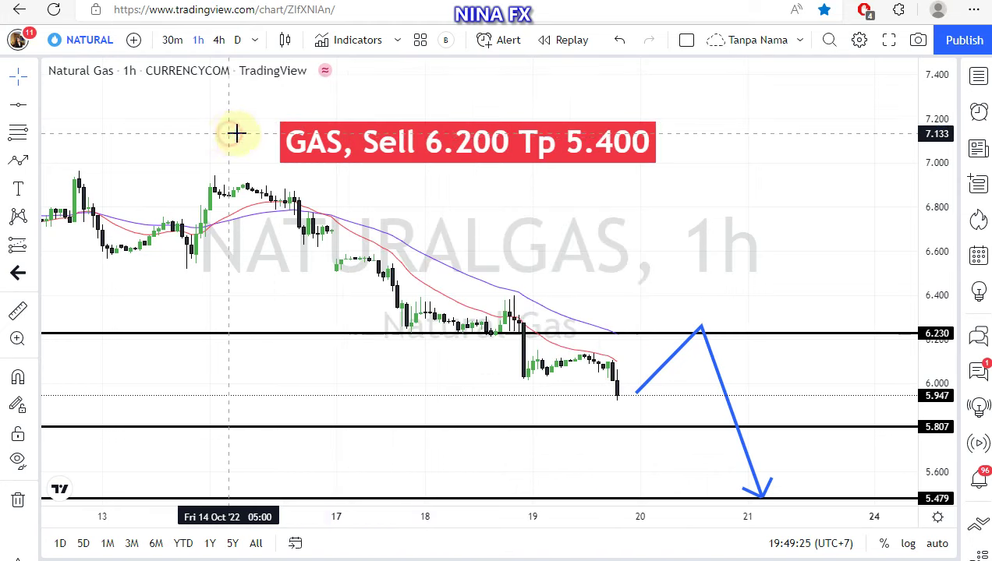
pyautogui.moveTo(304, 137)
pyautogui.mouseDown()
pyautogui.moveTo(386, 153)
pyautogui.moveTo(372, 156)
pyautogui.mouseUp()
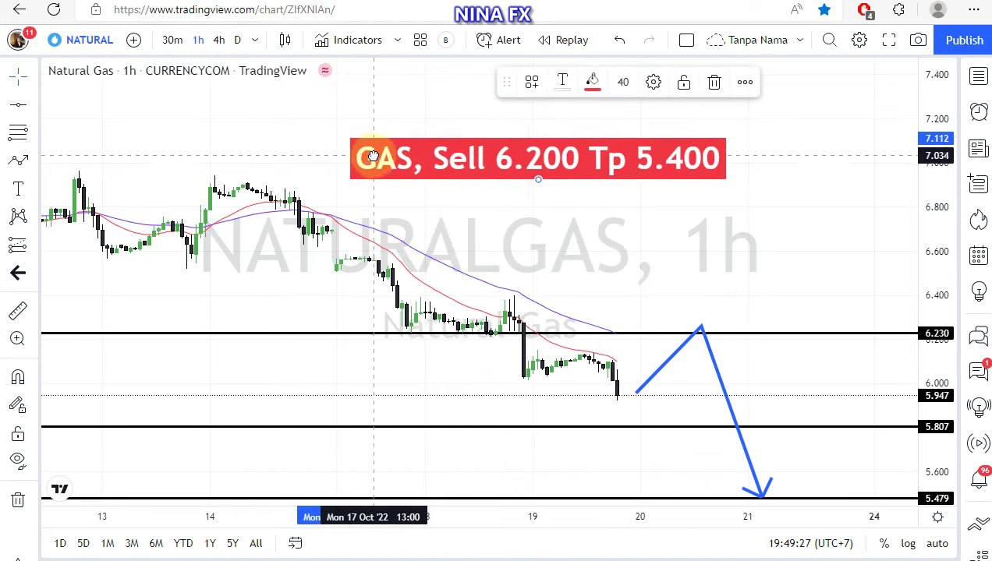
pyautogui.click(243, 262)
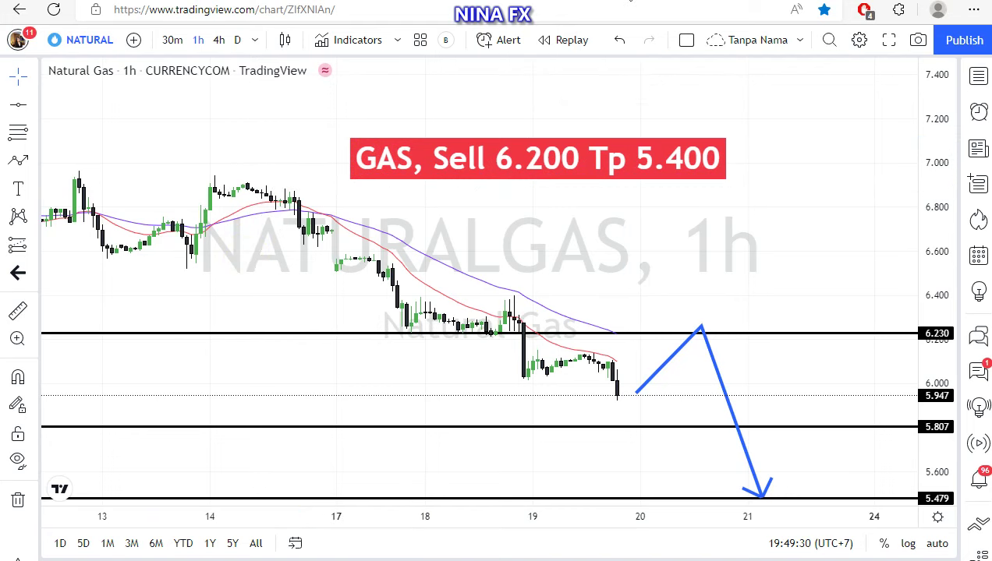